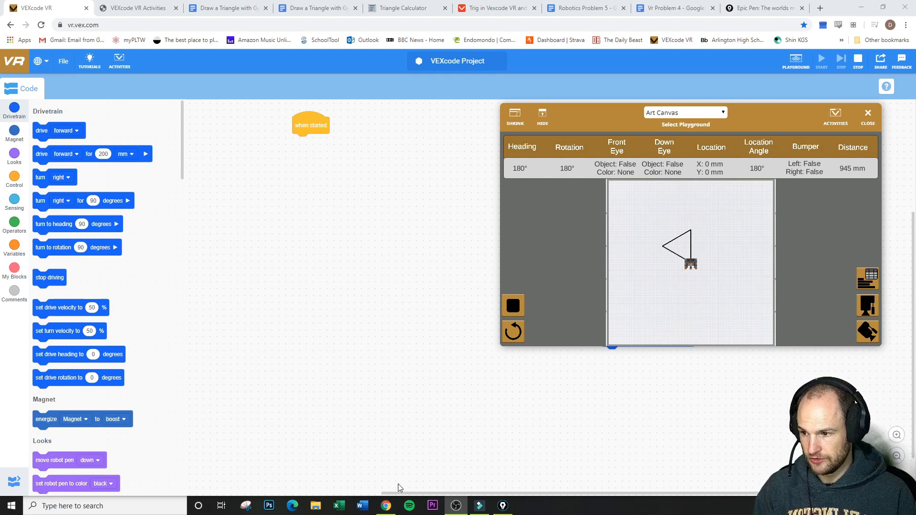
Under 'when started', lower the robot pen and set its colour to blue, then reset the playground.
drag(55, 460, 316, 144)
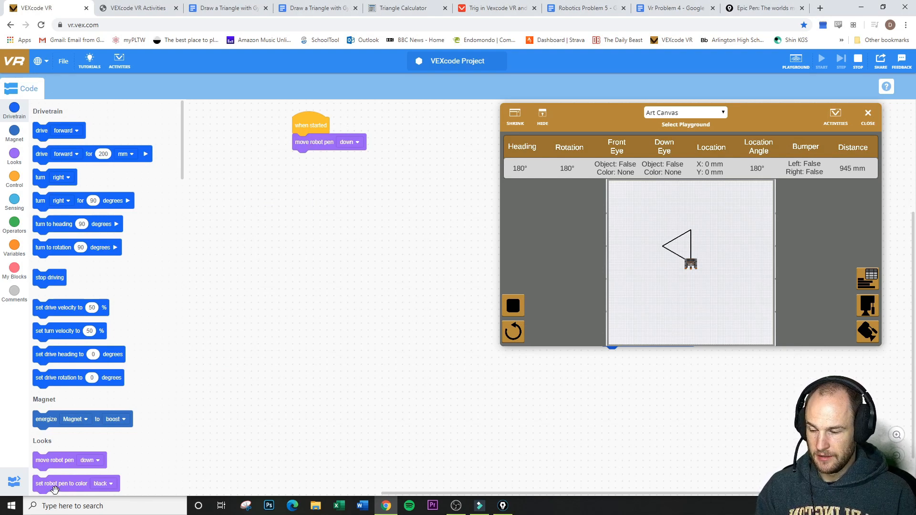
drag(64, 484, 315, 159)
click(365, 159)
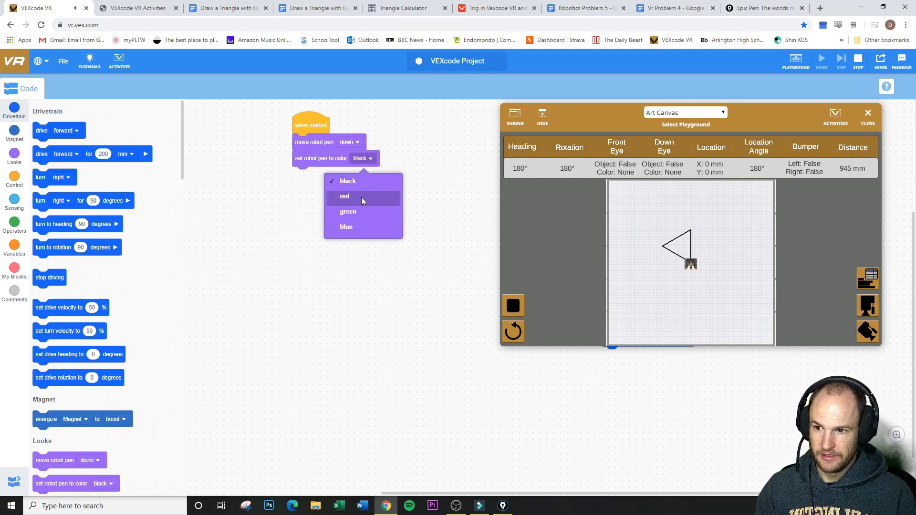
click(363, 227)
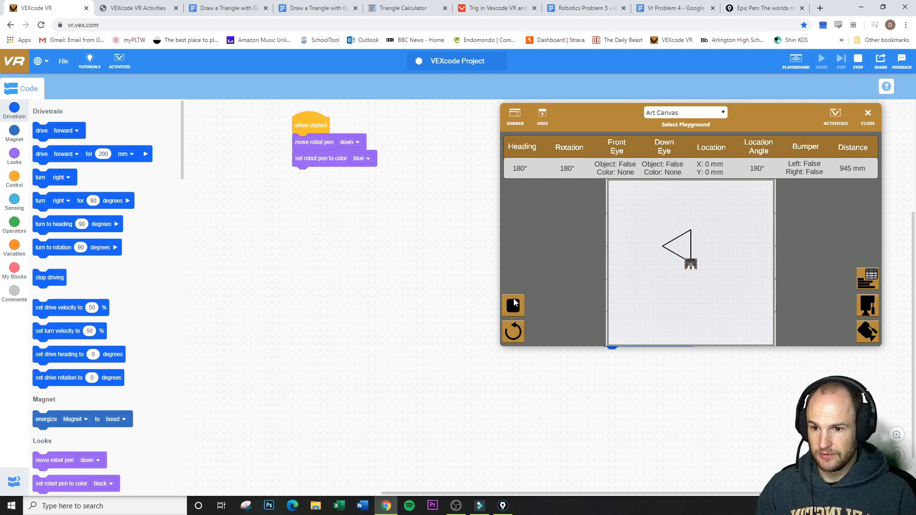
click(514, 330)
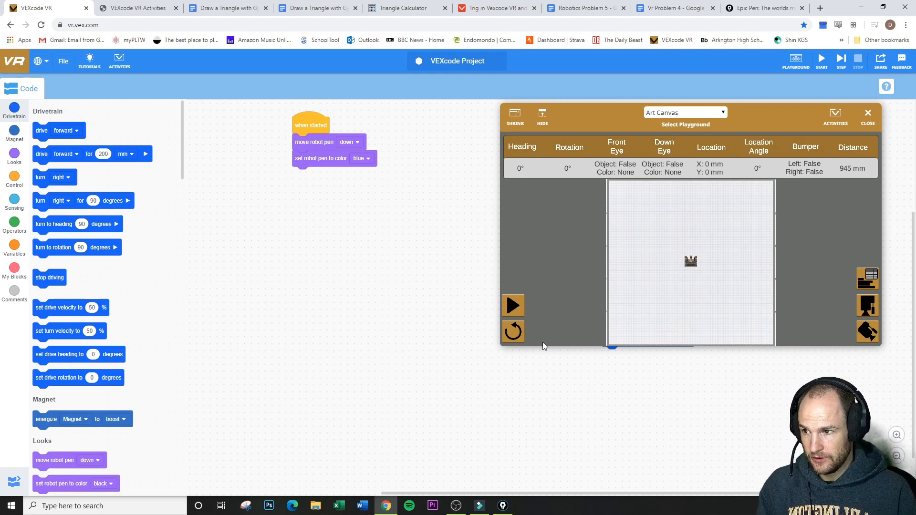
Solve a 500-500-500 triangle in the Triangle Calculator, then return to the VEXcode VR project.
click(392, 10)
key(alt+Left)
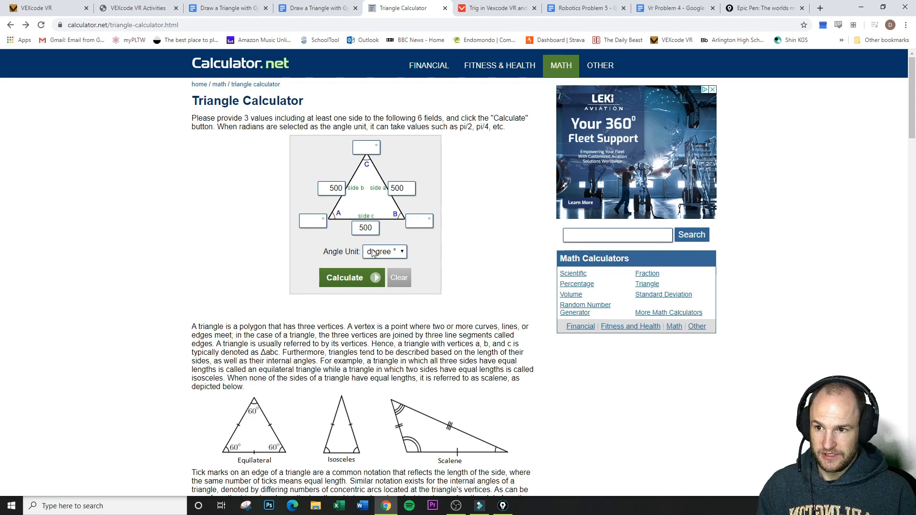
click(362, 287)
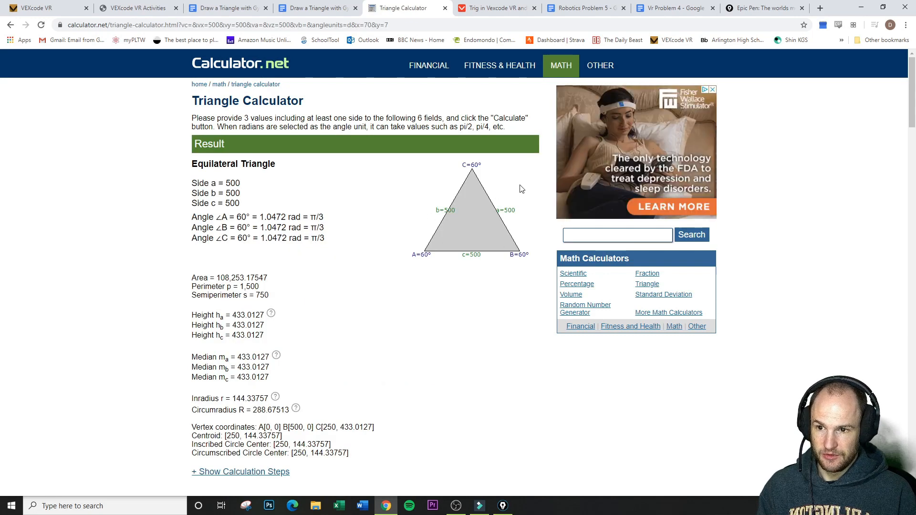
click(59, 8)
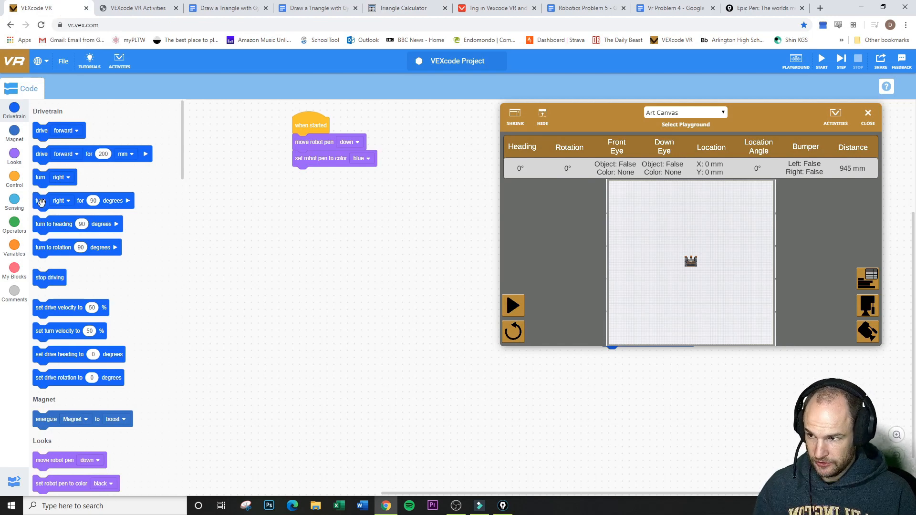
Add a turn-right block after the pen colour, test it at 60°, then rerun it at 30°.
drag(41, 203, 299, 178)
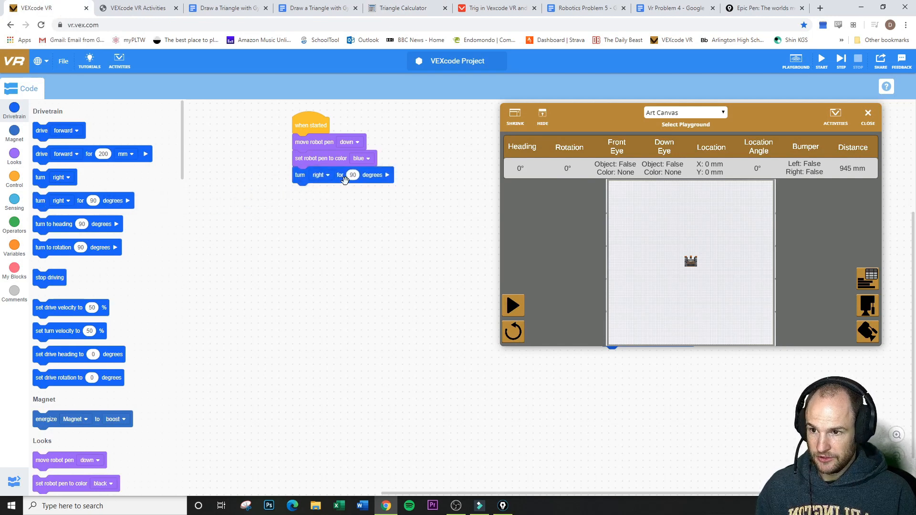
text(60)
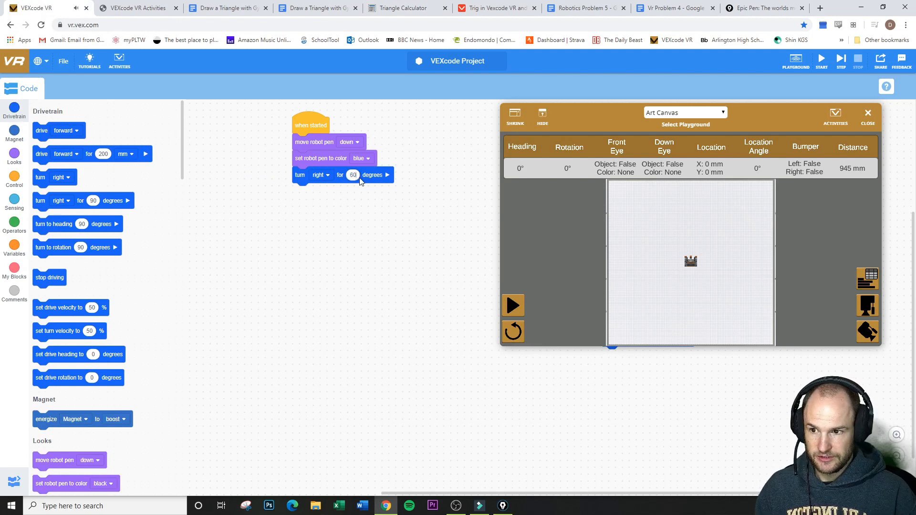
click(593, 239)
click(512, 305)
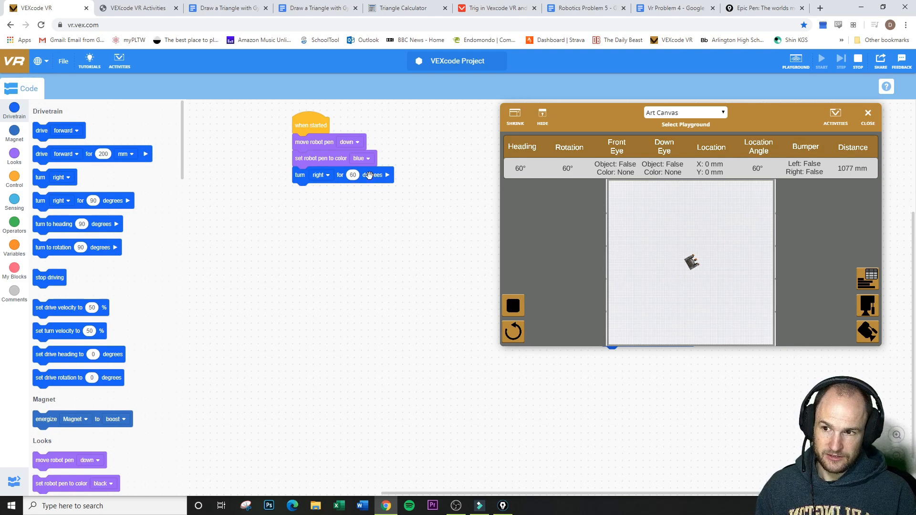
text(30)
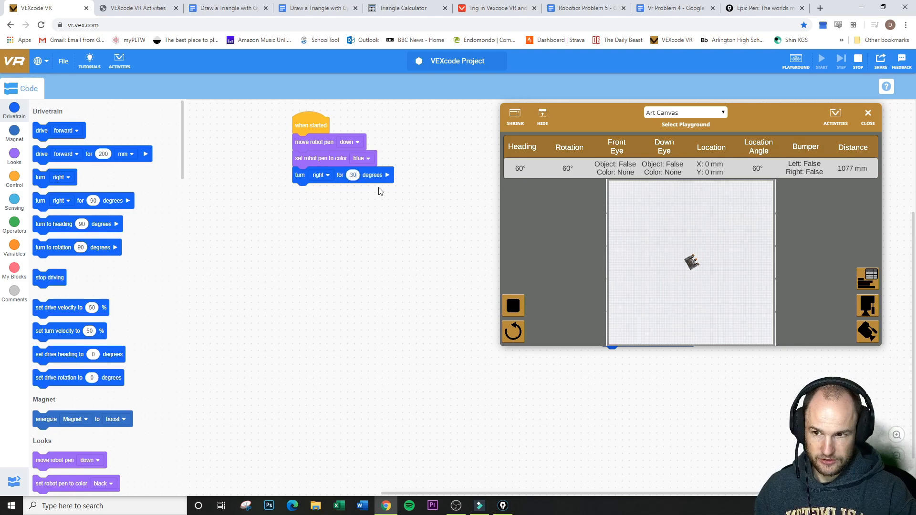
click(513, 330)
click(514, 306)
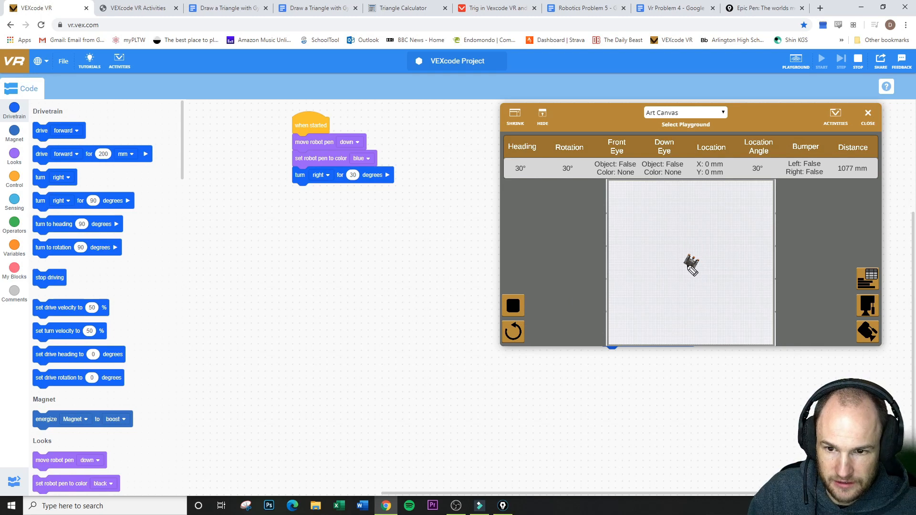
mouse_move(692, 269)
mouse_down()
mouse_move(739, 267)
mouse_move(693, 265)
mouse_move(686, 205)
mouse_up()
mouse_move(694, 269)
mouse_down()
mouse_move(707, 218)
mouse_move(692, 229)
mouse_move(701, 236)
mouse_up()
mouse_move(688, 197)
mouse_down()
mouse_move(698, 206)
mouse_move(689, 214)
mouse_move(715, 196)
mouse_up()
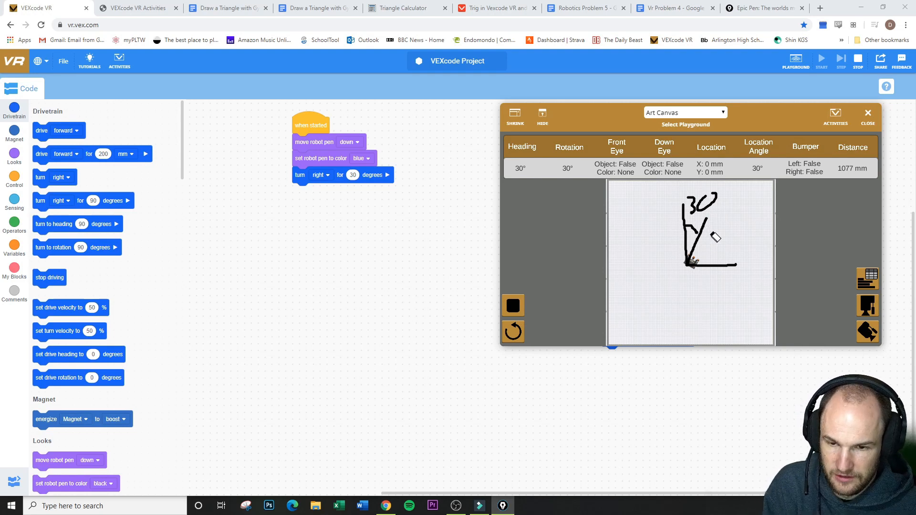
click(712, 205)
drag(710, 208, 711, 267)
click(710, 267)
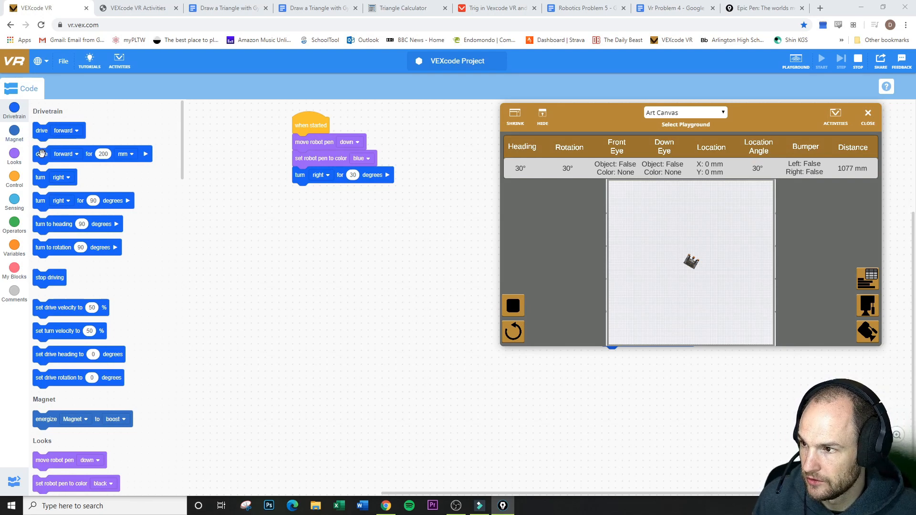
Add a drive-forward block after the turn with its distance set to 500 mm.
drag(41, 153, 302, 191)
click(364, 191)
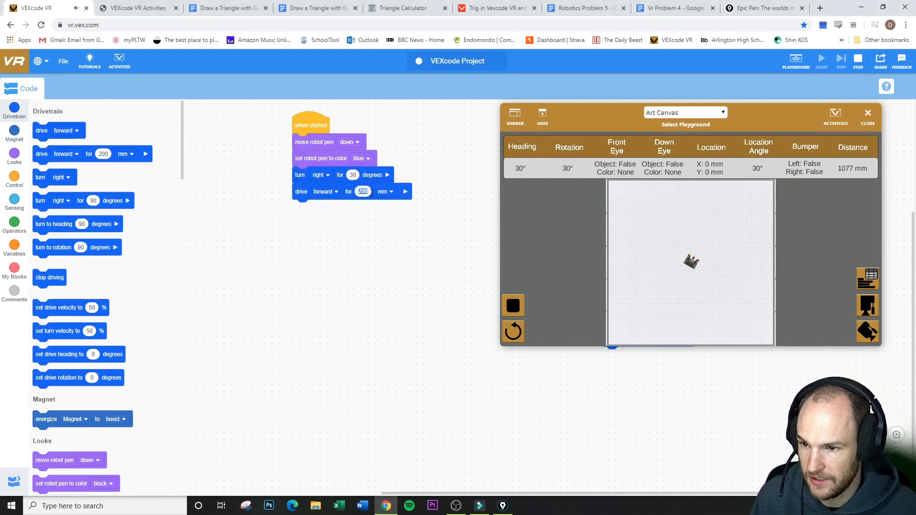
text(500)
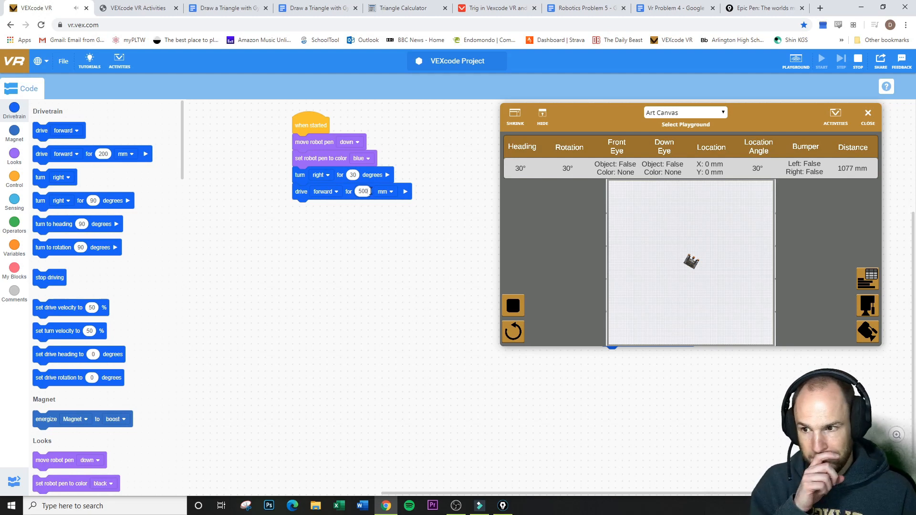
click(164, 195)
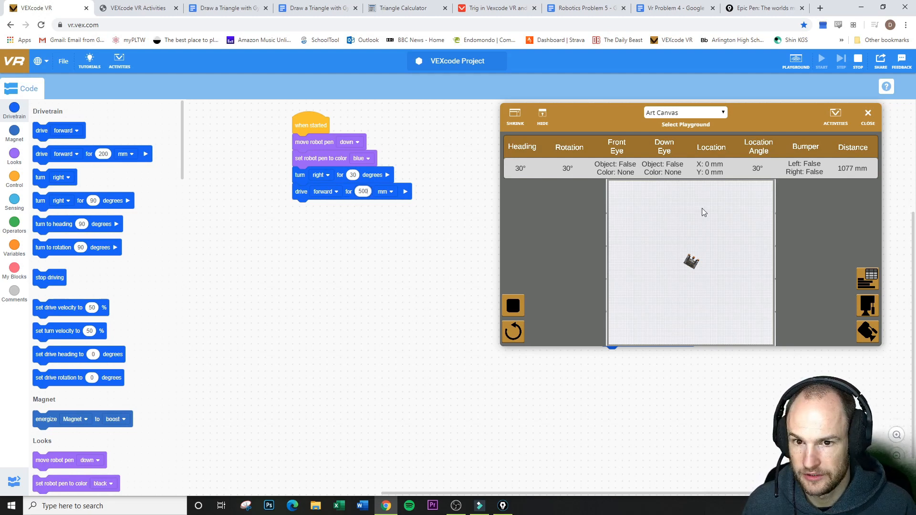
key(ctrl+shift+p)
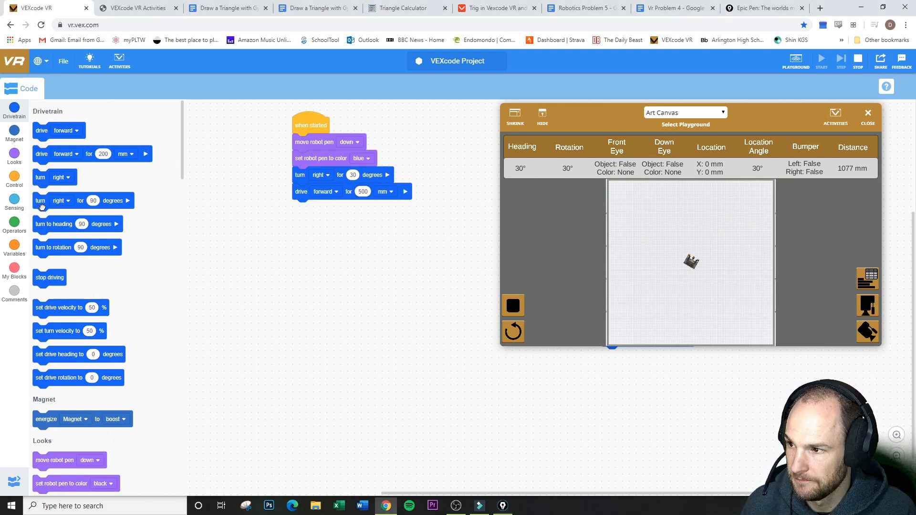
Add a second turn-right block after the drive and edit its value to 120 degrees.
drag(41, 202, 301, 217)
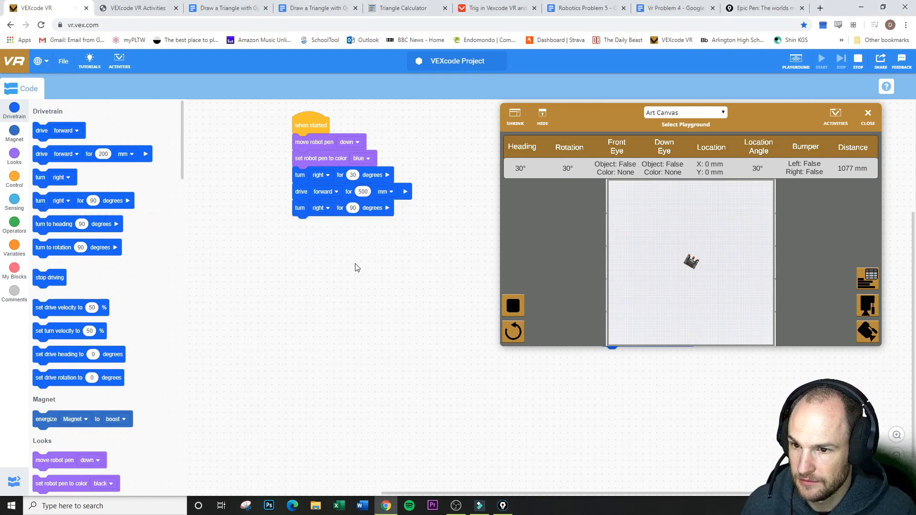
click(522, 126)
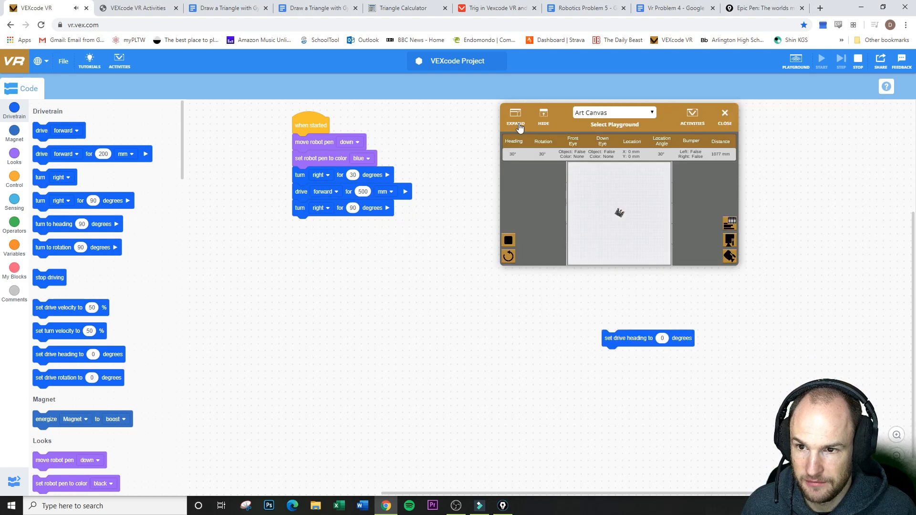
click(516, 118)
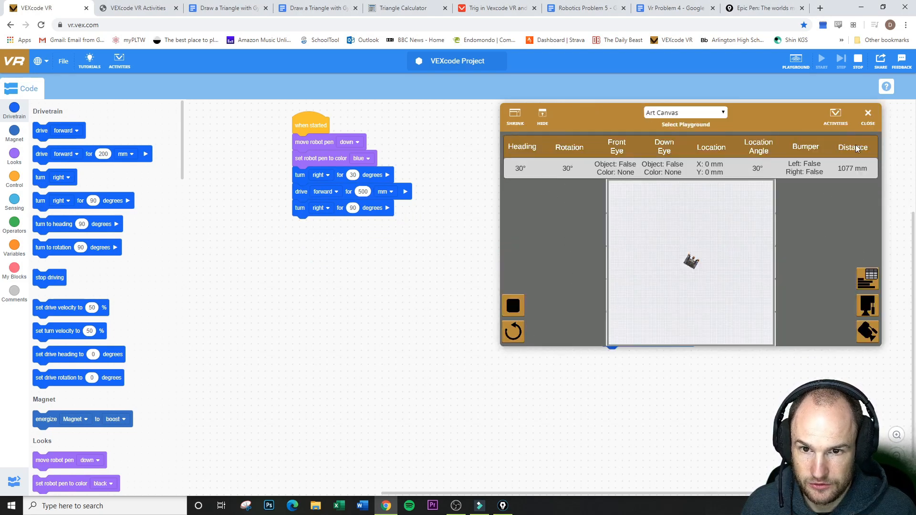
click(353, 208)
text(120)
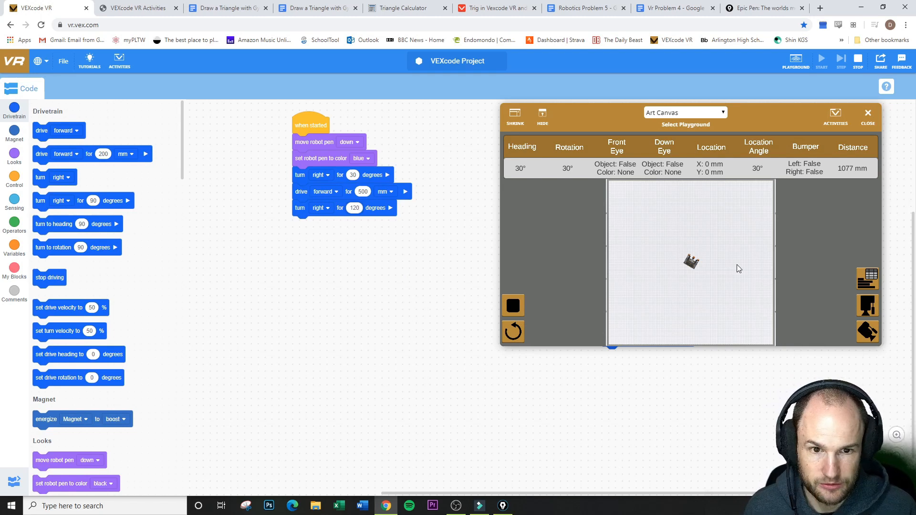
Stop, reset and rerun the program so the robot draws the first 500 mm blue side.
click(858, 61)
click(821, 60)
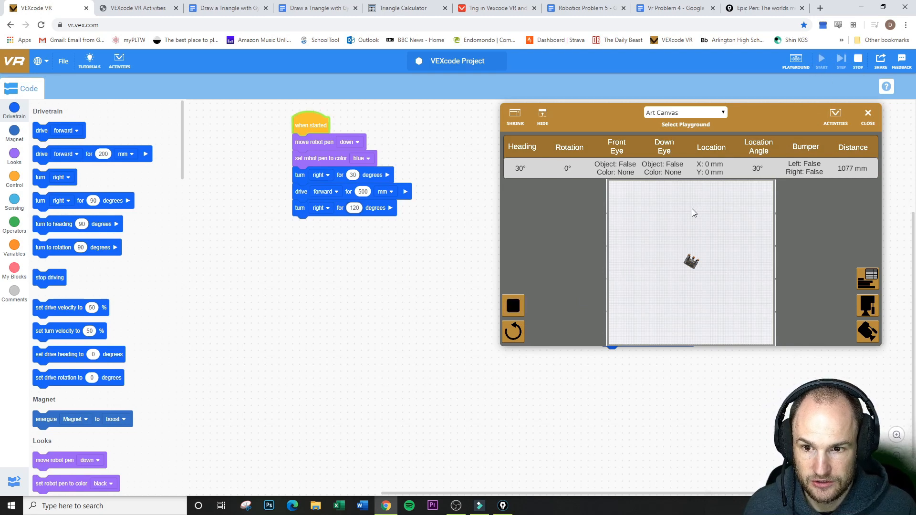
click(513, 331)
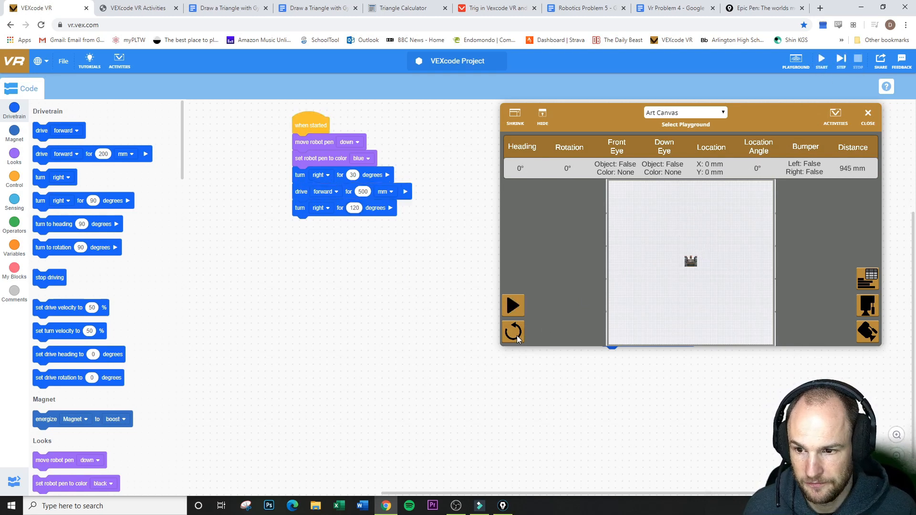
click(513, 306)
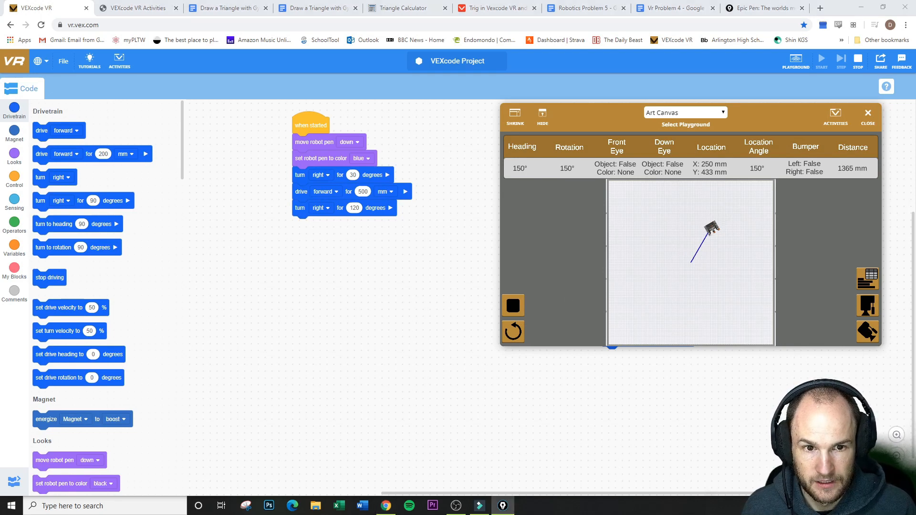
Sketch the triangle's baseline and sides on the canvas and label the corner angle 60.
drag(696, 267, 735, 206)
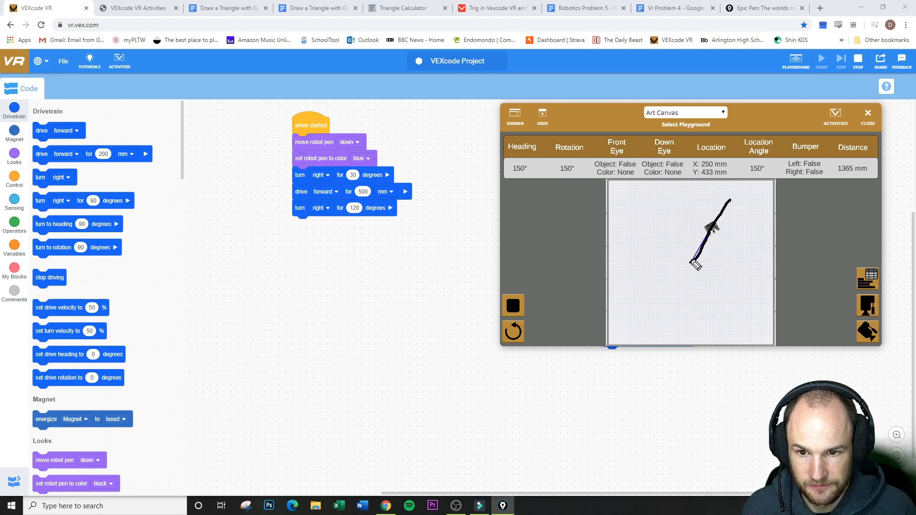
mouse_move(692, 261)
mouse_down()
mouse_move(750, 261)
mouse_move(708, 256)
mouse_move(724, 249)
mouse_up()
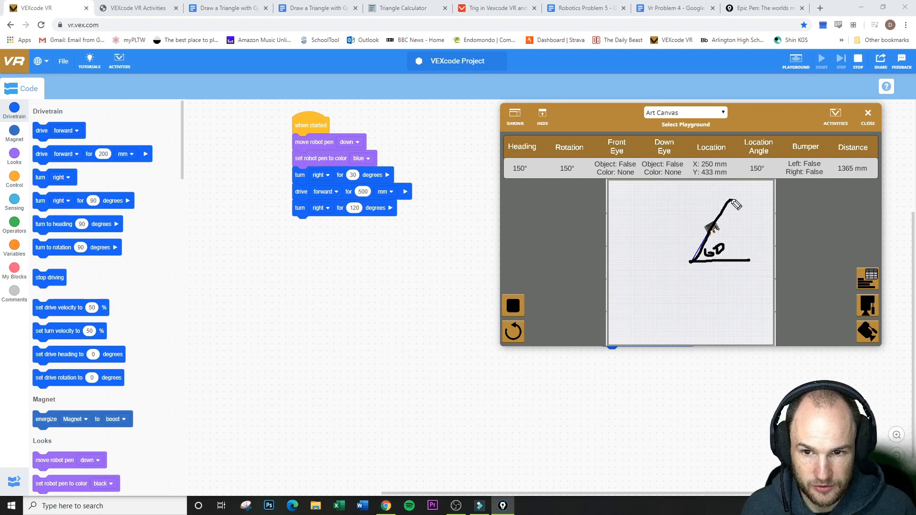
drag(731, 200, 771, 269)
mouse_move(730, 211)
mouse_down()
mouse_move(727, 220)
mouse_move(763, 160)
mouse_up()
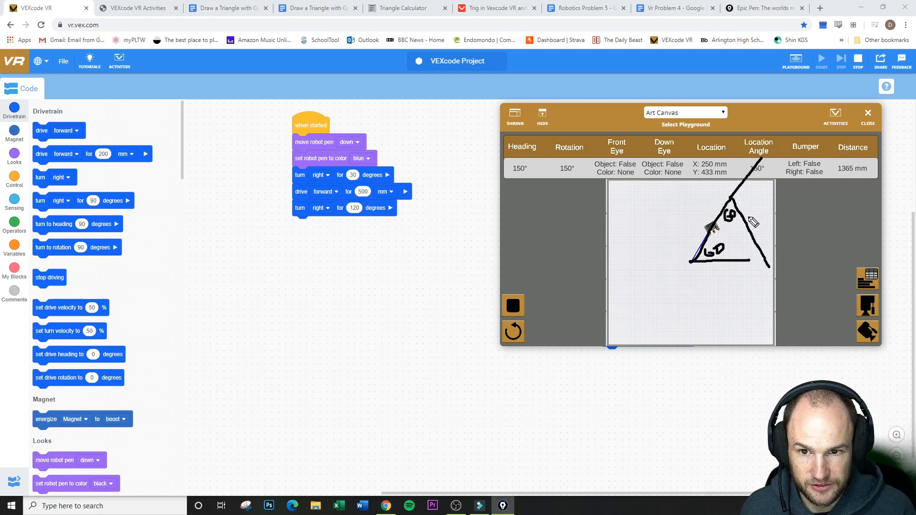
Mark the apex angle arcs, write the 120 exterior angle label, then erase the sketches.
mouse_move(712, 189)
mouse_down()
mouse_move(716, 203)
mouse_move(724, 176)
mouse_move(727, 191)
mouse_up()
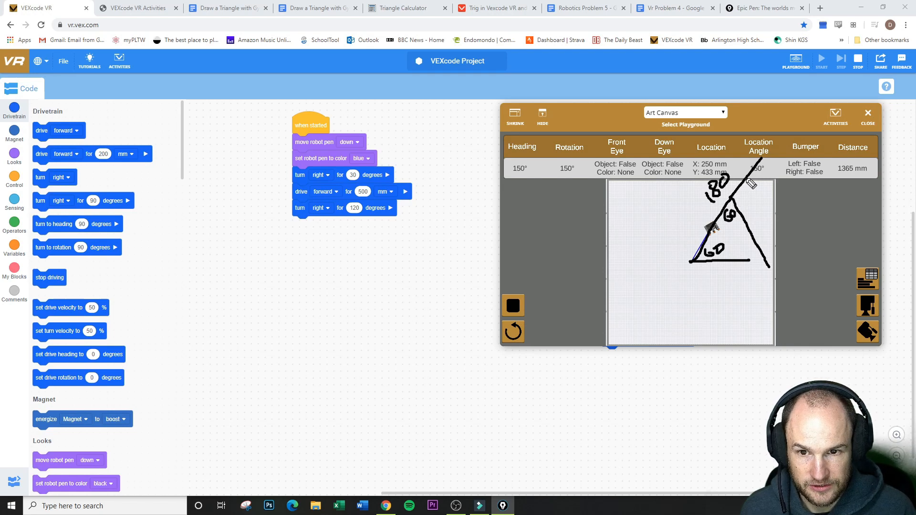
drag(752, 184, 743, 220)
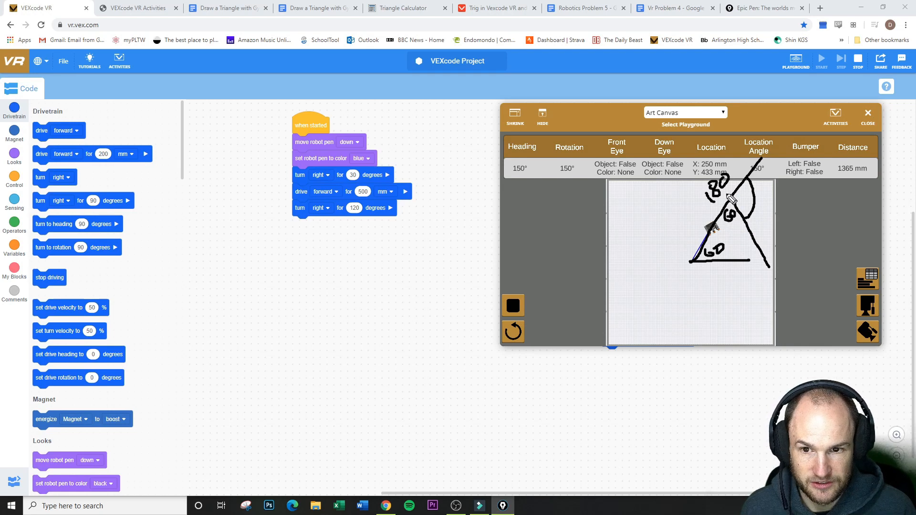
drag(762, 201, 764, 215)
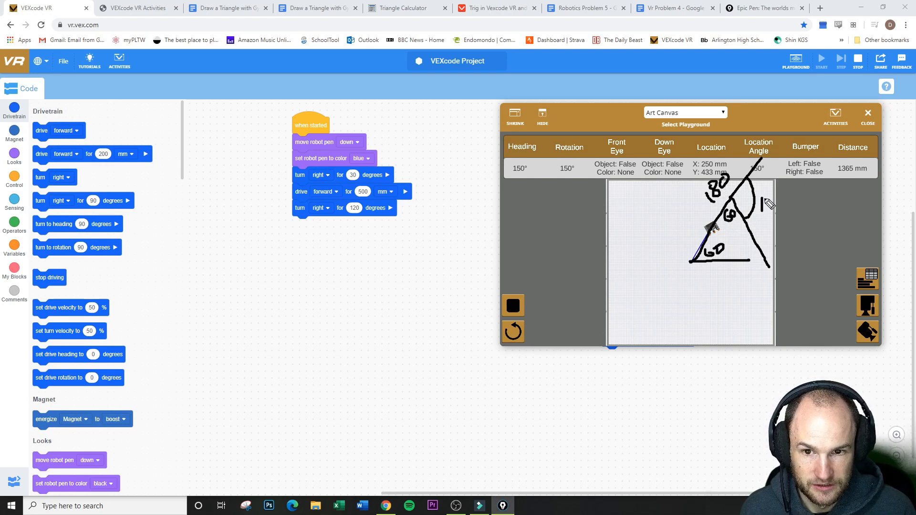
mouse_move(765, 201)
mouse_down()
mouse_move(779, 210)
mouse_move(787, 196)
mouse_move(798, 209)
mouse_move(783, 196)
mouse_up()
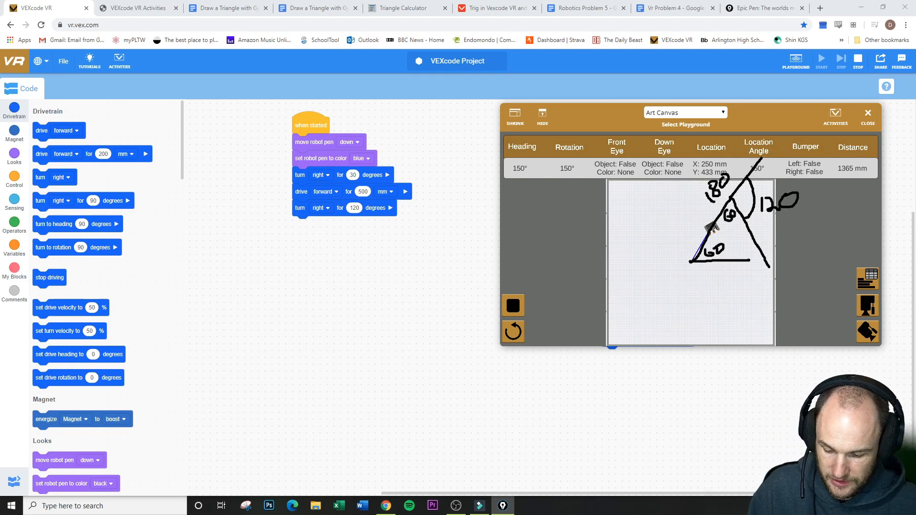
mouse_move(787, 202)
mouse_down()
mouse_move(731, 219)
mouse_move(714, 201)
mouse_move(706, 266)
mouse_move(737, 256)
mouse_up()
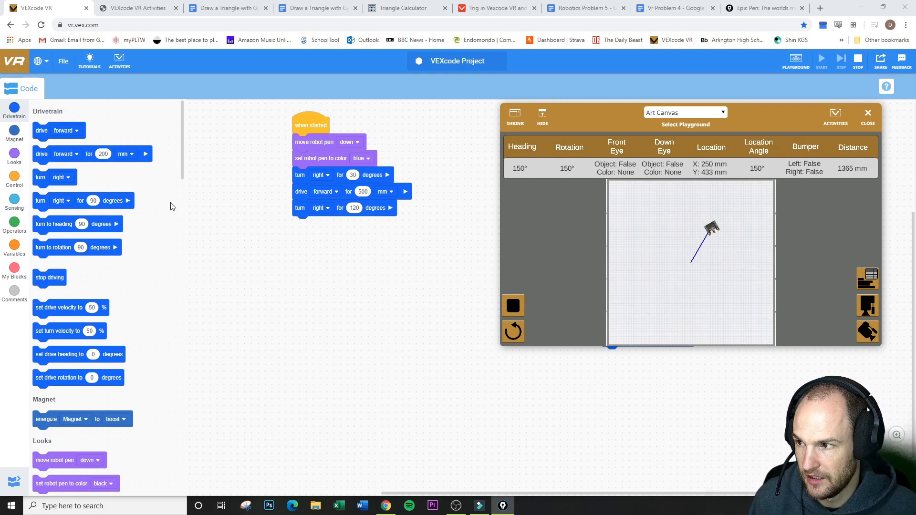
Append a 500 mm drive-forward block and a 120° turn-right block to the script.
mouse_move(40, 154)
mouse_down()
mouse_move(229, 218)
mouse_move(301, 227)
mouse_up()
click(377, 245)
text(500)
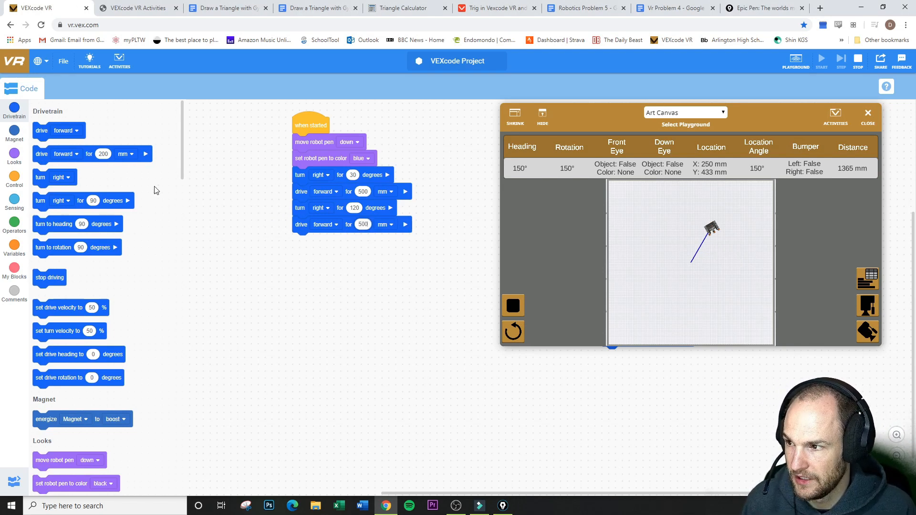
drag(36, 203, 297, 242)
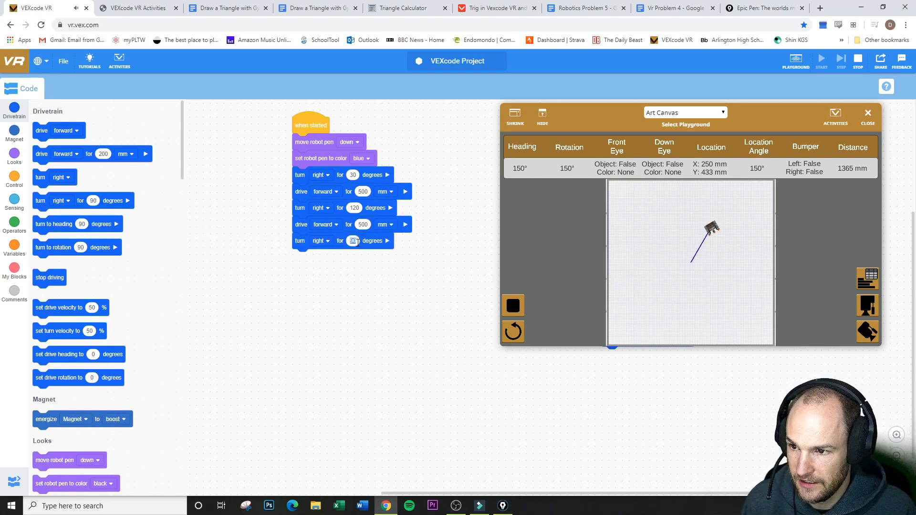
text(120)
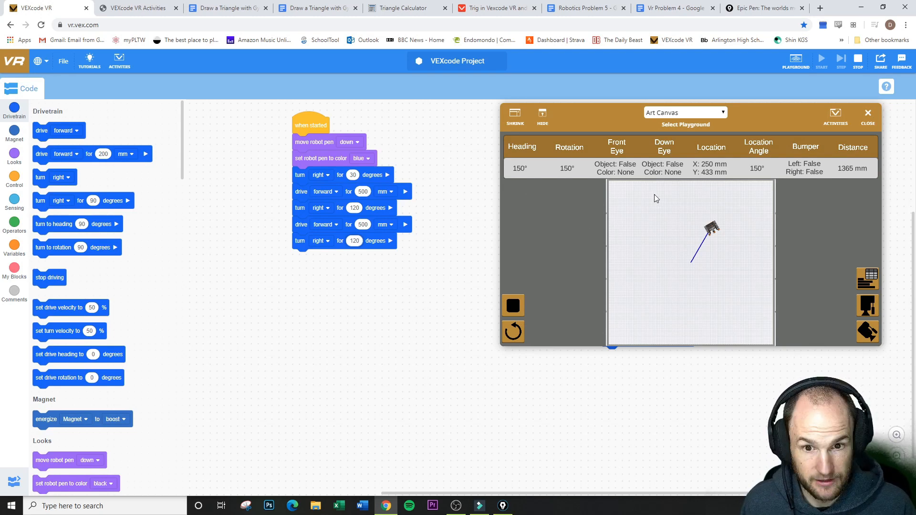
click(911, 190)
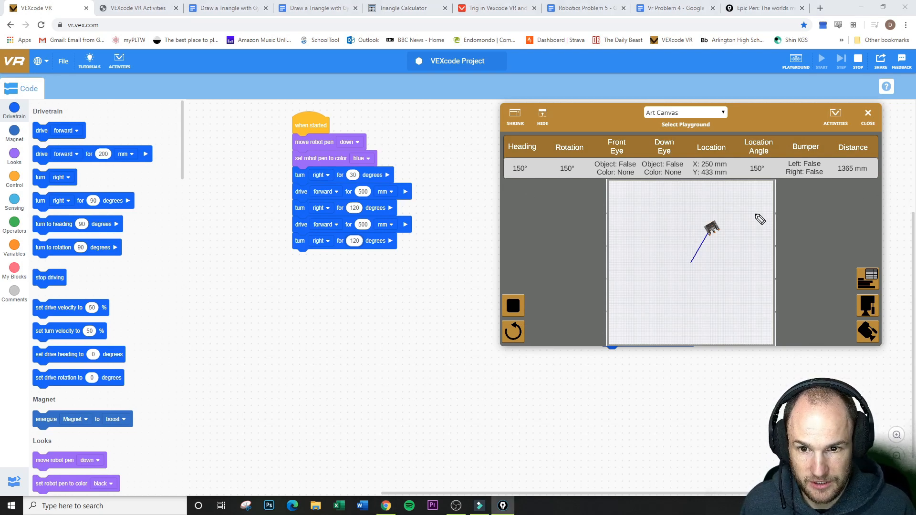
drag(715, 229, 747, 284)
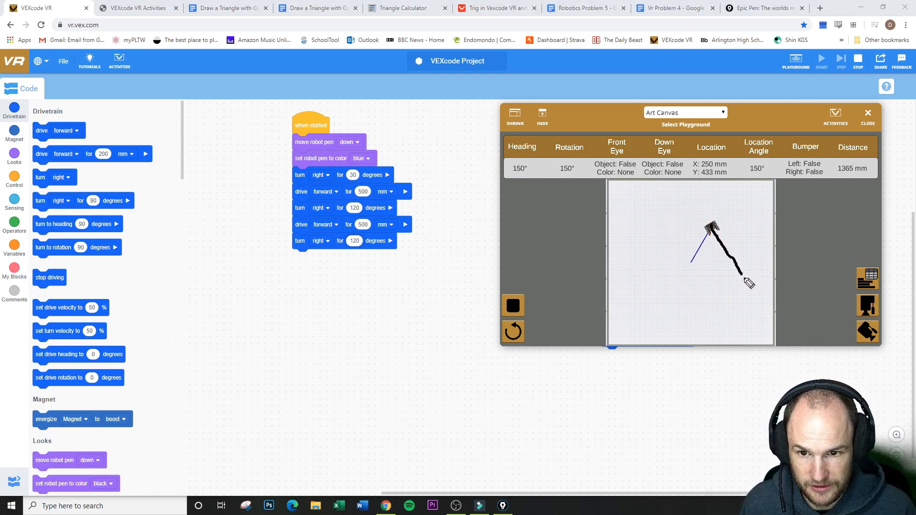
mouse_move(712, 229)
mouse_down()
mouse_move(664, 298)
mouse_move(760, 299)
mouse_up()
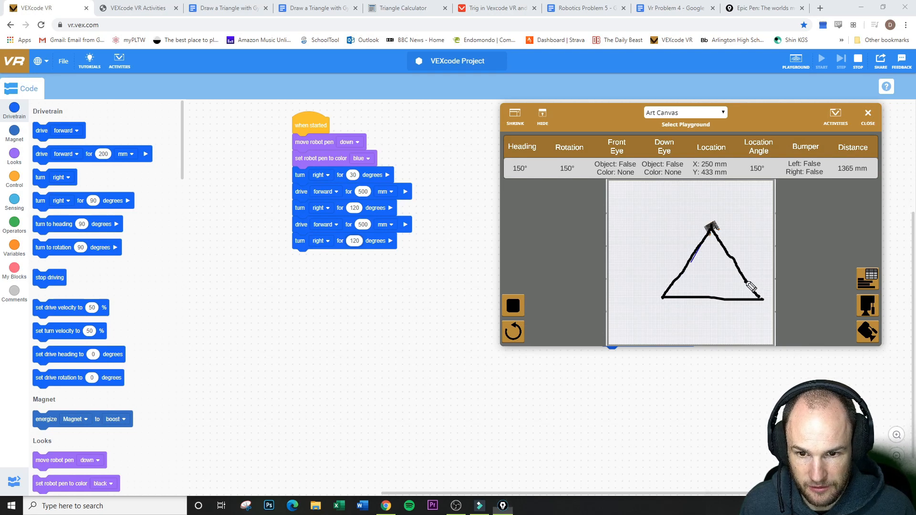
mouse_move(745, 281)
mouse_down()
mouse_move(738, 294)
mouse_move(738, 285)
mouse_move(791, 331)
mouse_up()
mouse_move(768, 262)
mouse_down()
mouse_move(752, 283)
mouse_move(786, 265)
mouse_move(791, 286)
mouse_move(782, 268)
mouse_up()
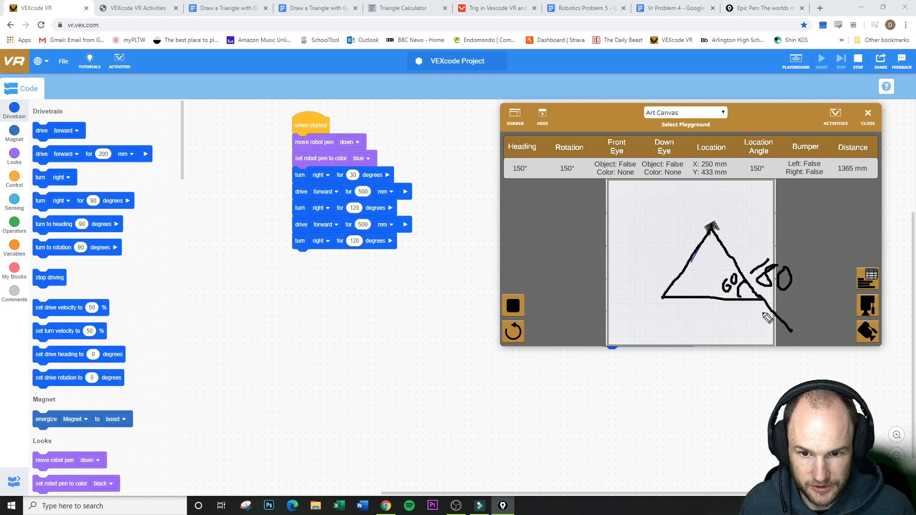
mouse_move(774, 318)
mouse_down()
mouse_move(732, 304)
mouse_move(723, 329)
mouse_move(751, 322)
mouse_up()
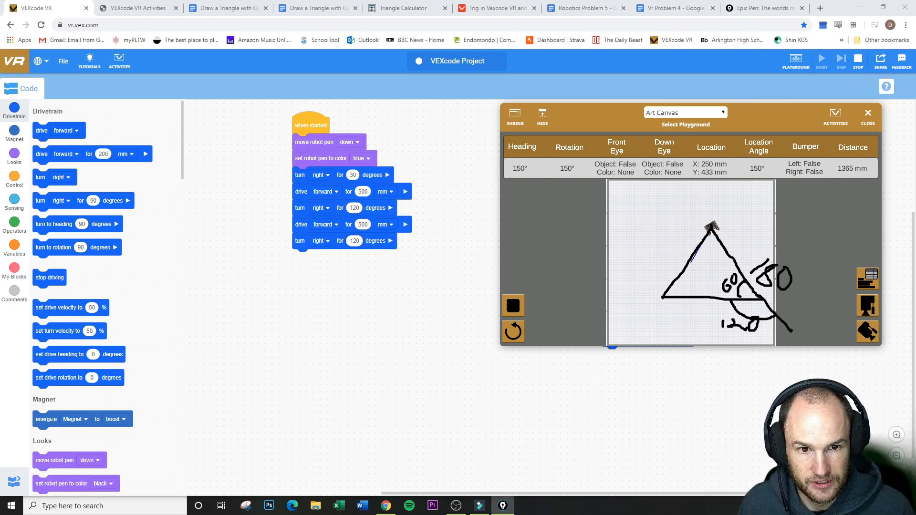
mouse_move(778, 307)
mouse_down()
mouse_move(735, 283)
mouse_move(724, 328)
mouse_move(695, 245)
mouse_move(714, 228)
mouse_up()
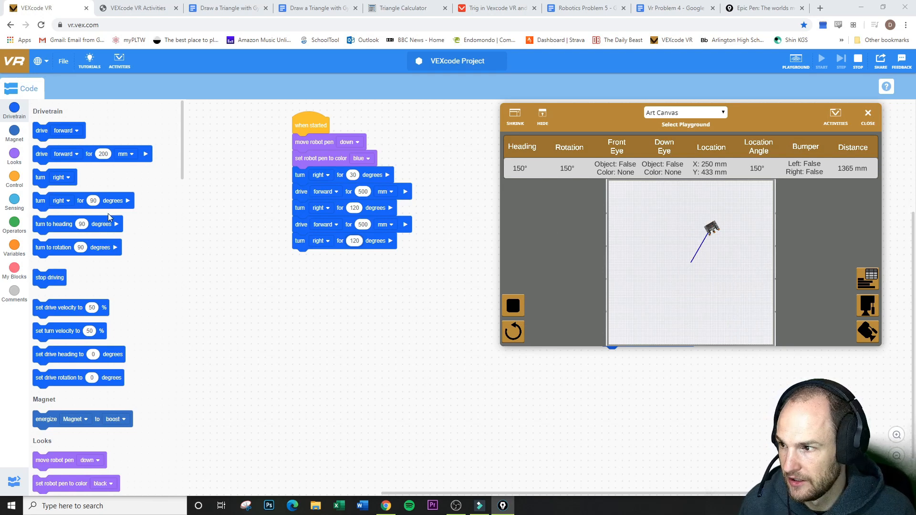
Append a 500 mm drive for the third side, a pen-up block, and a 300 mm drive away.
drag(41, 158, 301, 262)
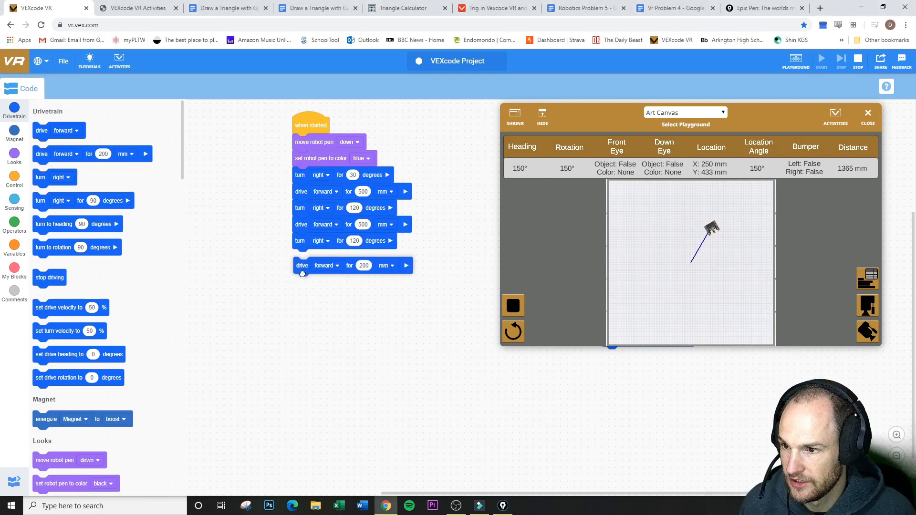
text(500)
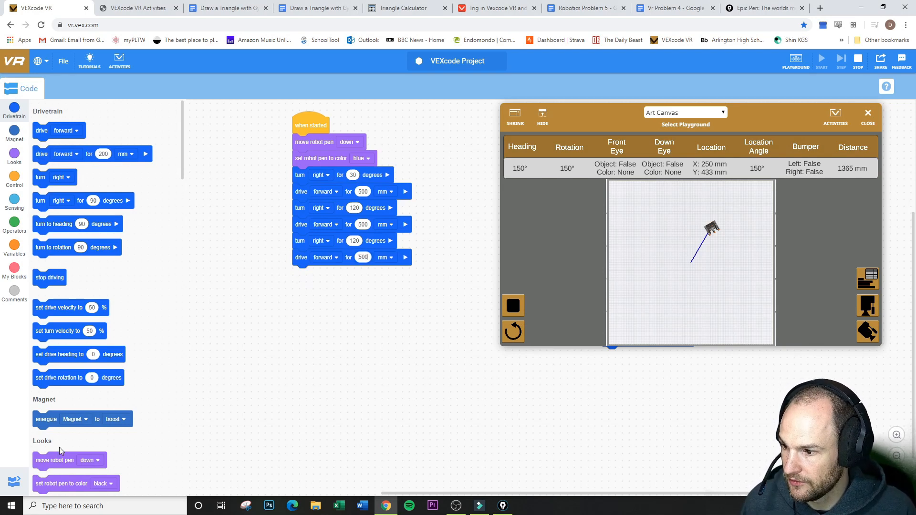
drag(61, 455, 317, 275)
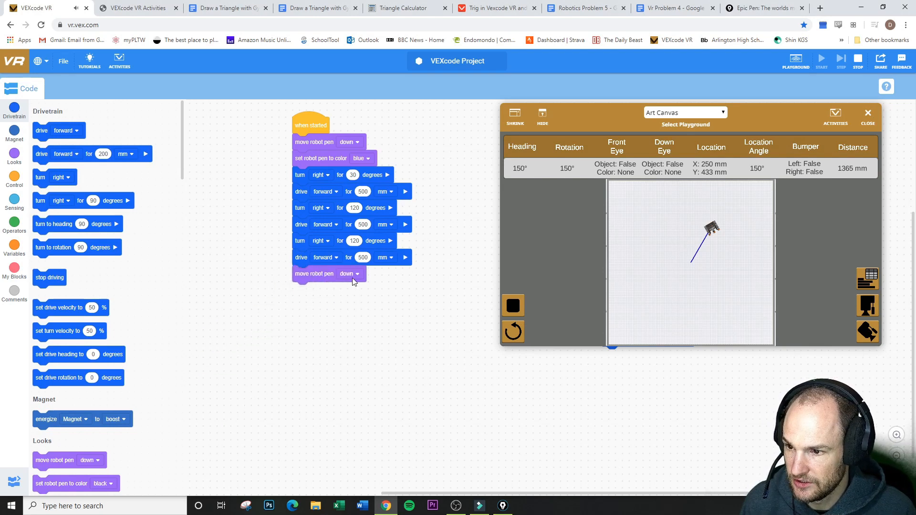
click(351, 274)
click(341, 309)
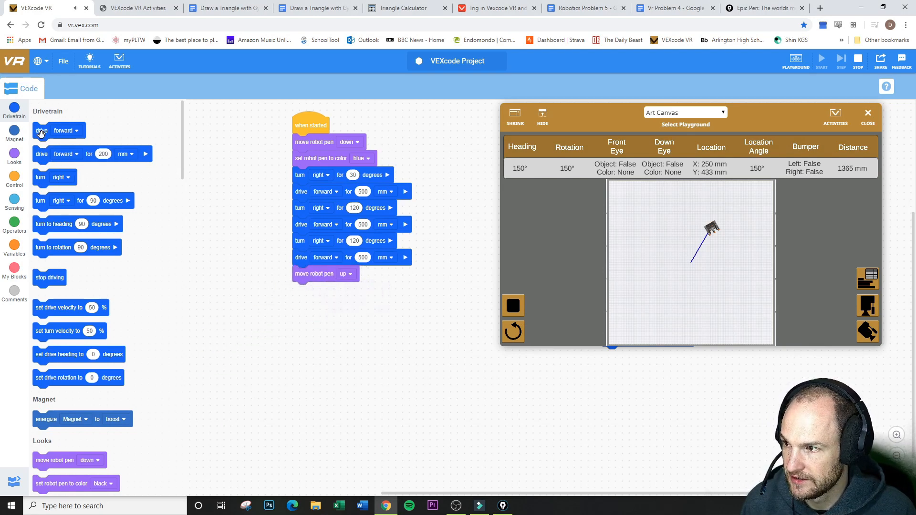
drag(43, 161, 304, 299)
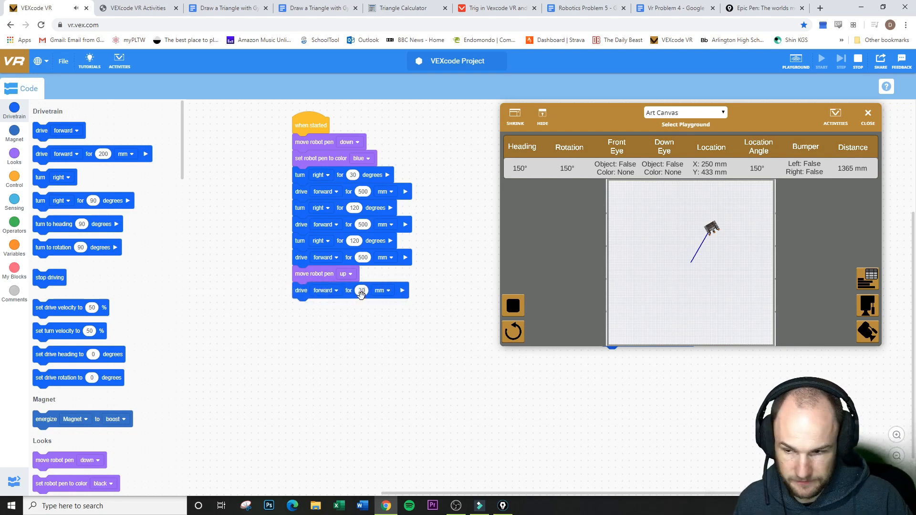
text(300)
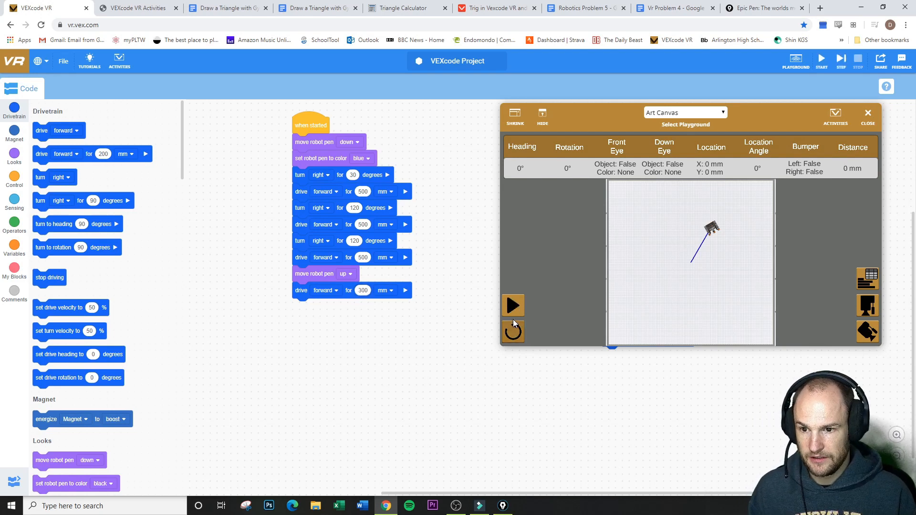
Reset the robot so the program can draw the full blue triangle.
click(513, 332)
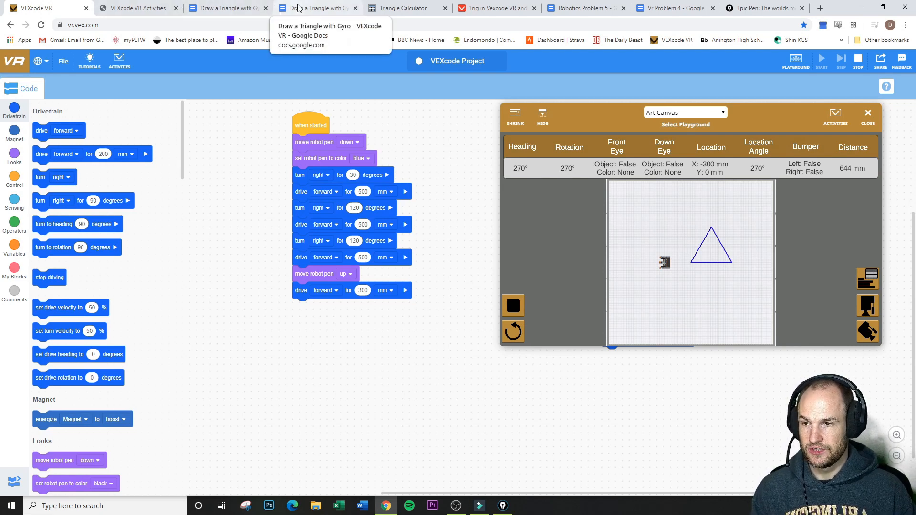
Solve a triangle with angle A 30°, angle C 90° and side b 500, clearing sides a and c.
click(425, 10)
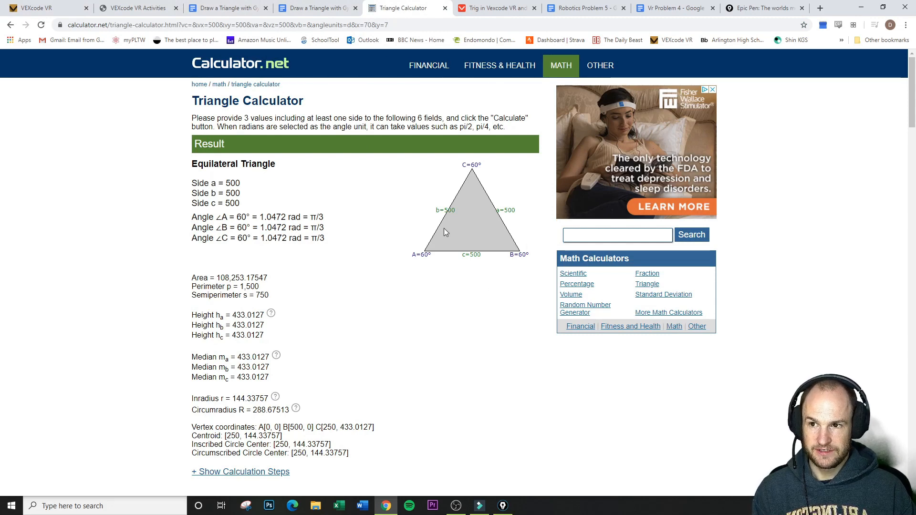
click(10, 25)
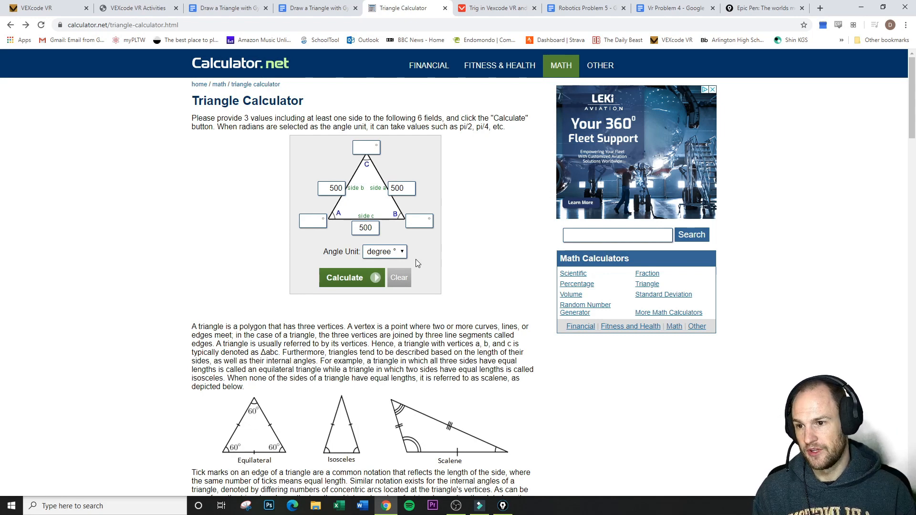
click(302, 223)
text(30)
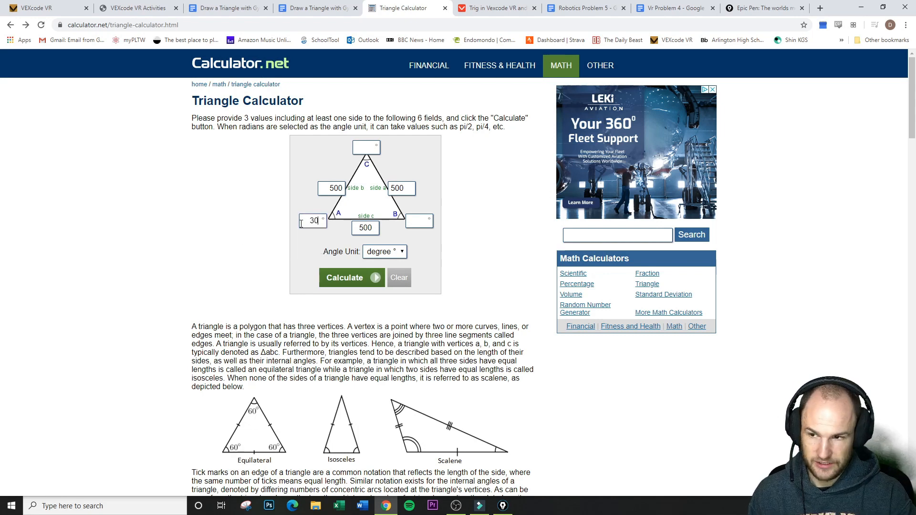
key(Tab)
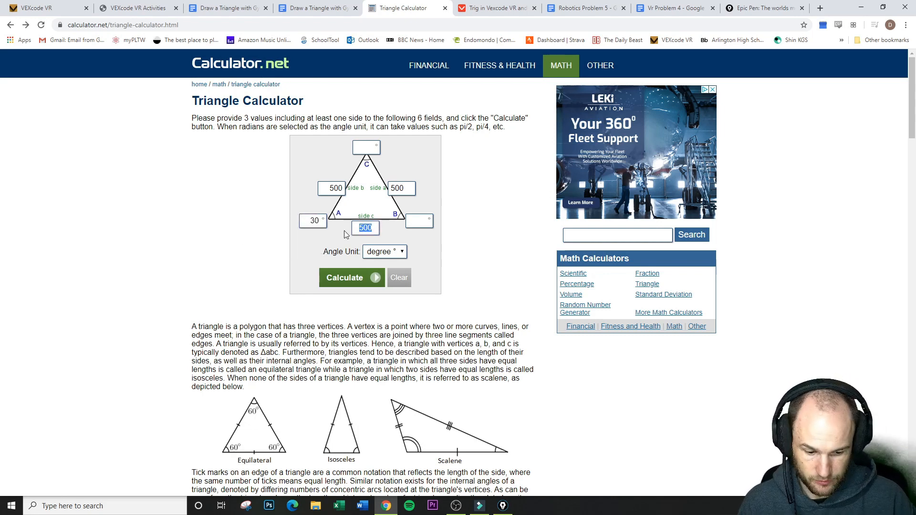
key(BackSpace)
key(shift+Tab)
key(shift+Tab)
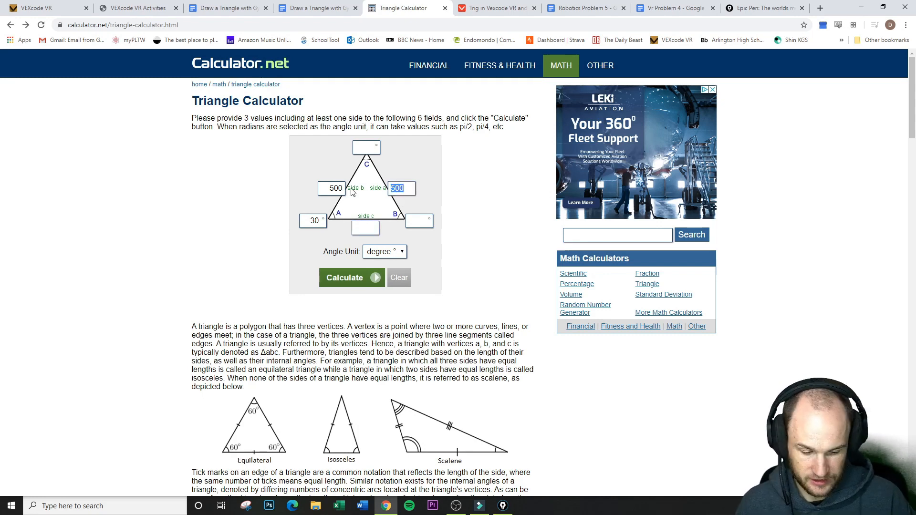
key(BackSpace)
click(367, 148)
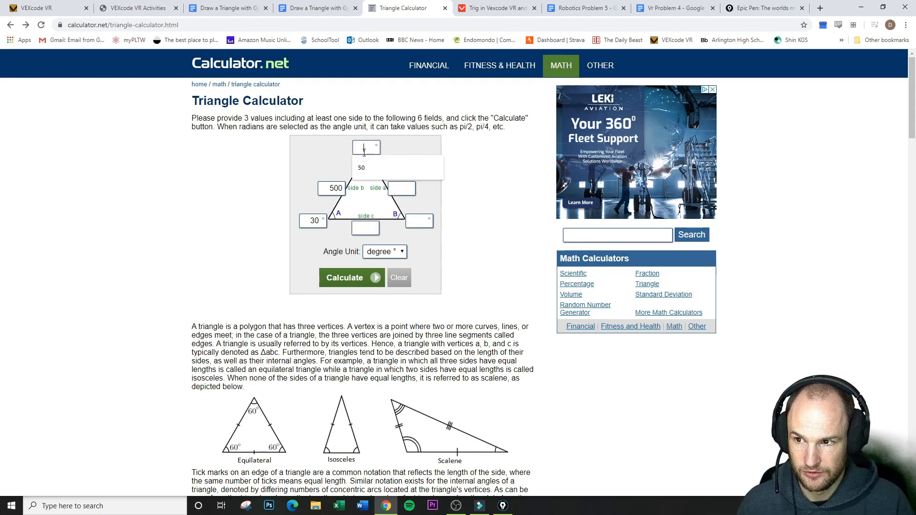
text(90)
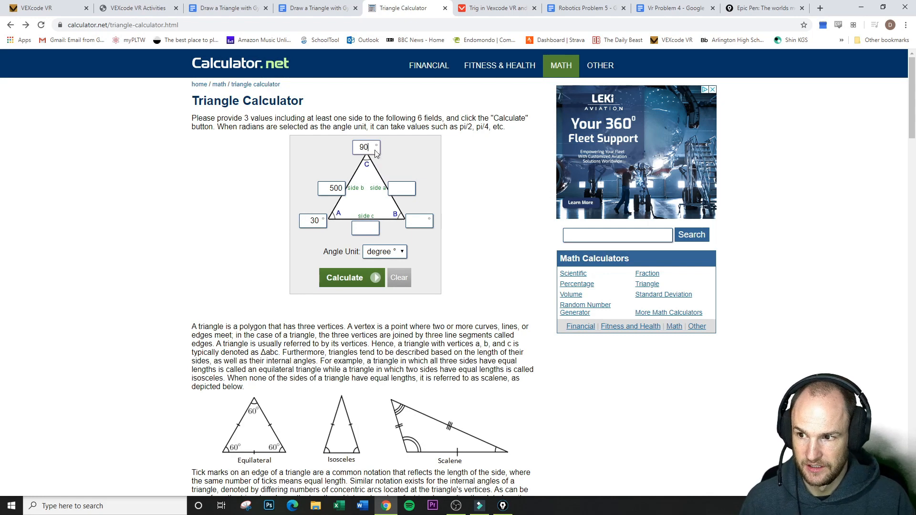
click(353, 276)
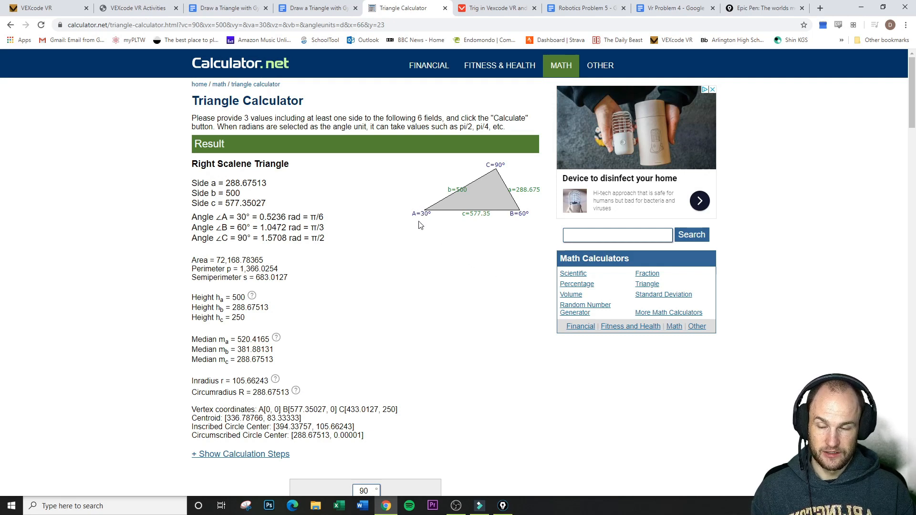
Return to VEXcode VR showing the triangle script and the drawn blue triangle.
click(42, 8)
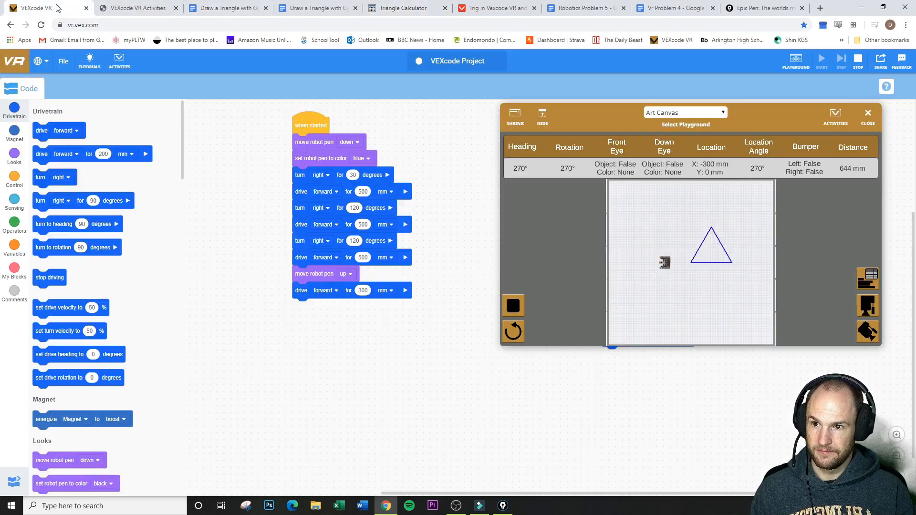